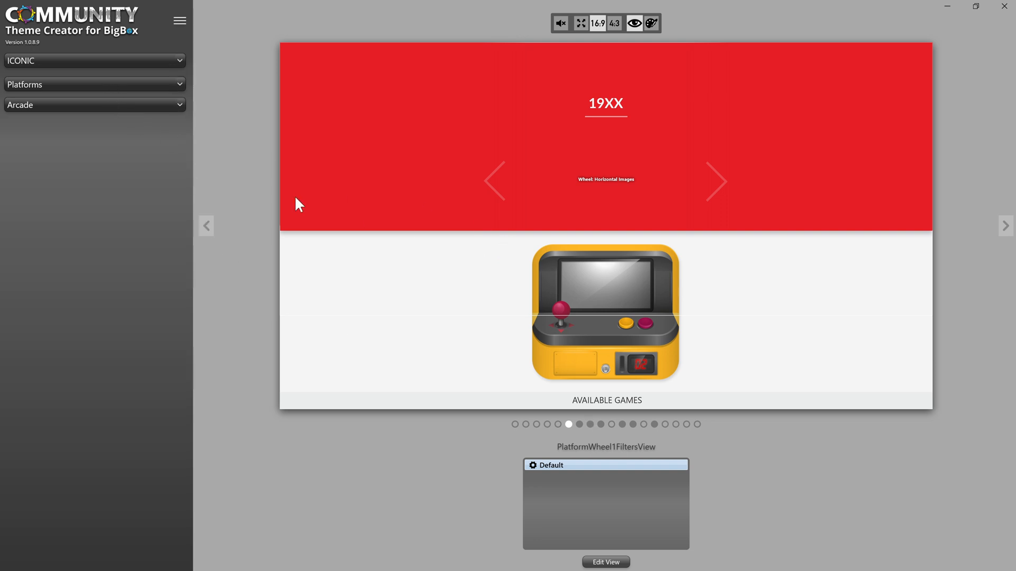
- Preview the Nintendo Entertainment System platform, and open the PlatformWheel1FiltersView for editing before discarding the editing session
left_click(144, 102)
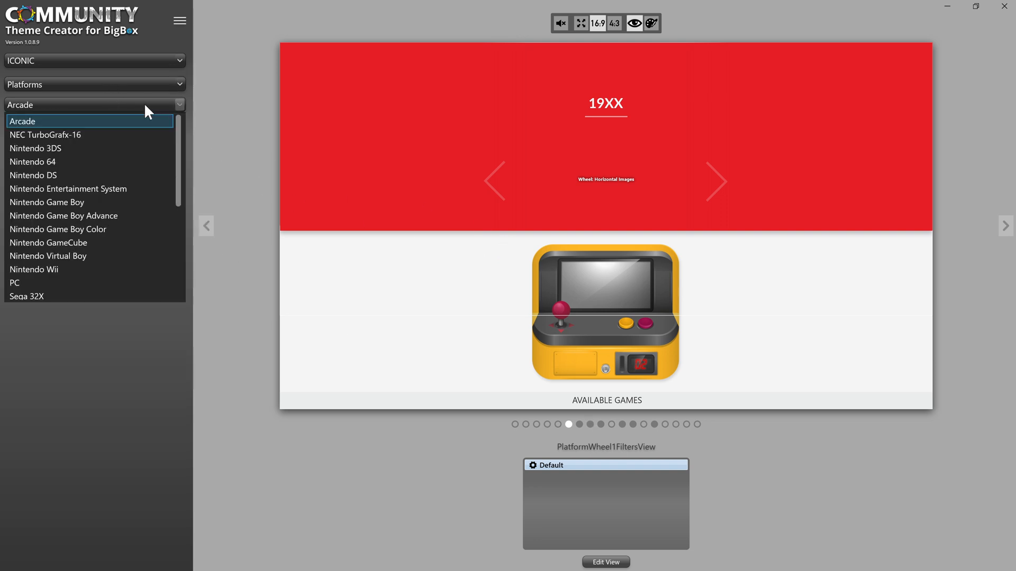
left_click(129, 185)
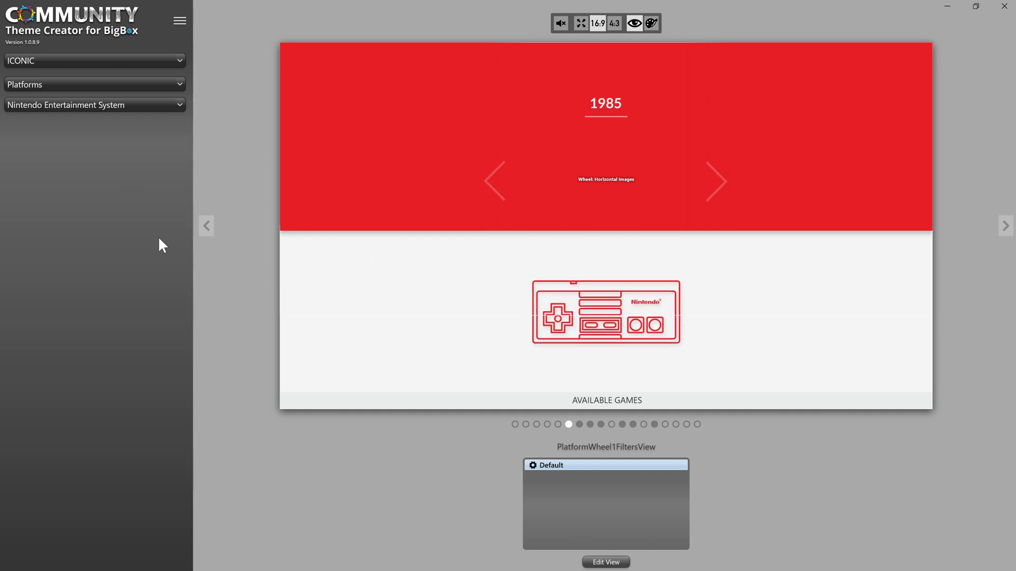
left_click(624, 564)
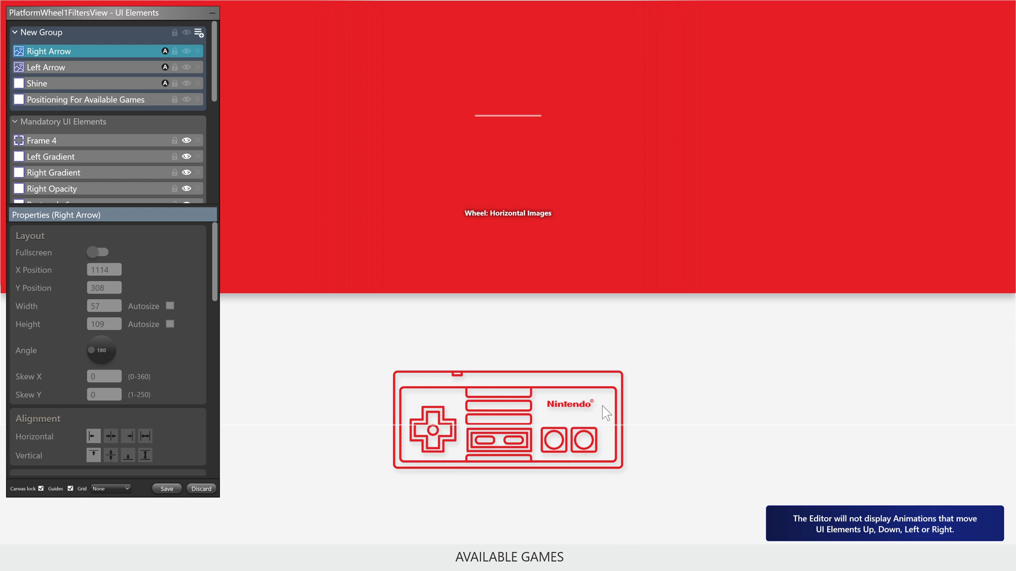
left_click(203, 489)
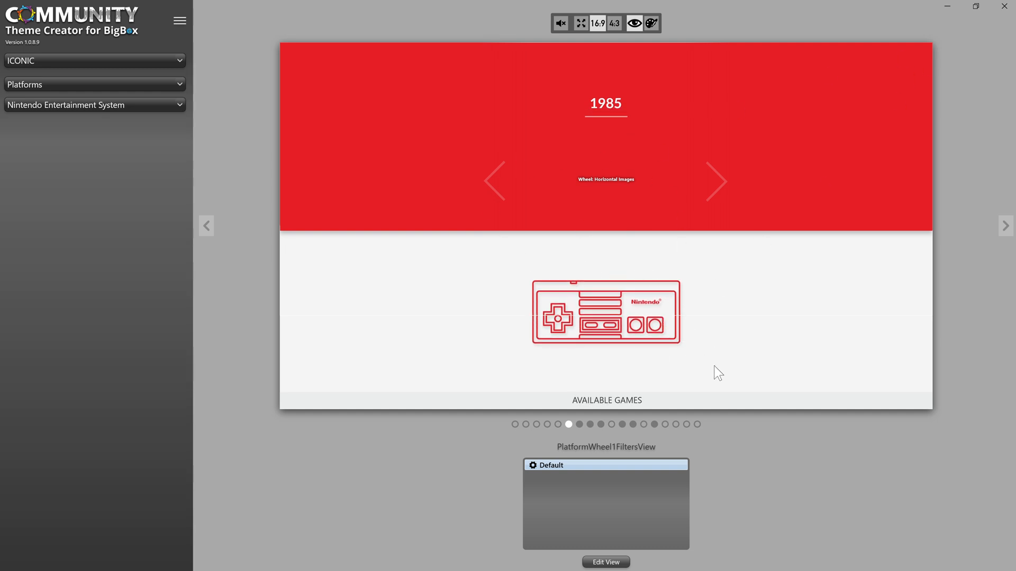
- Switch to BigBox and move back and forth between PlayStation and the next platform to examine the controller image's entrance animation
left_click(948, 6)
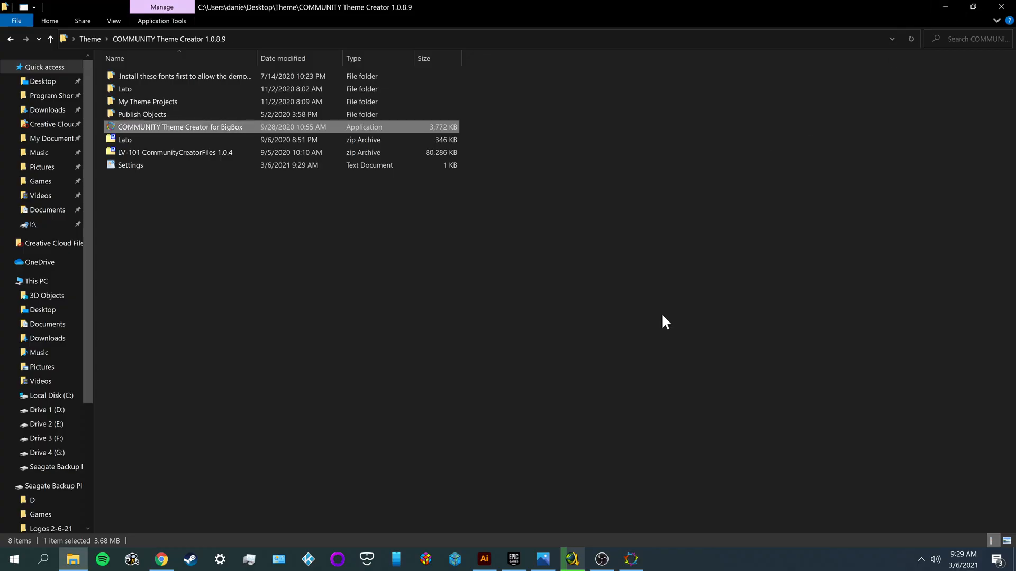
left_click(461, 563)
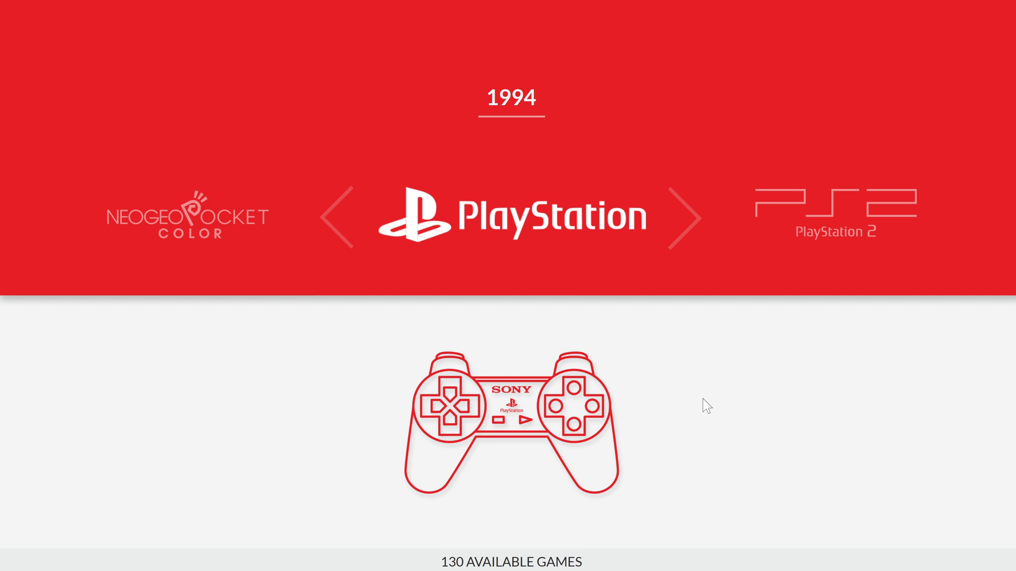
key("Right")
key("Left")
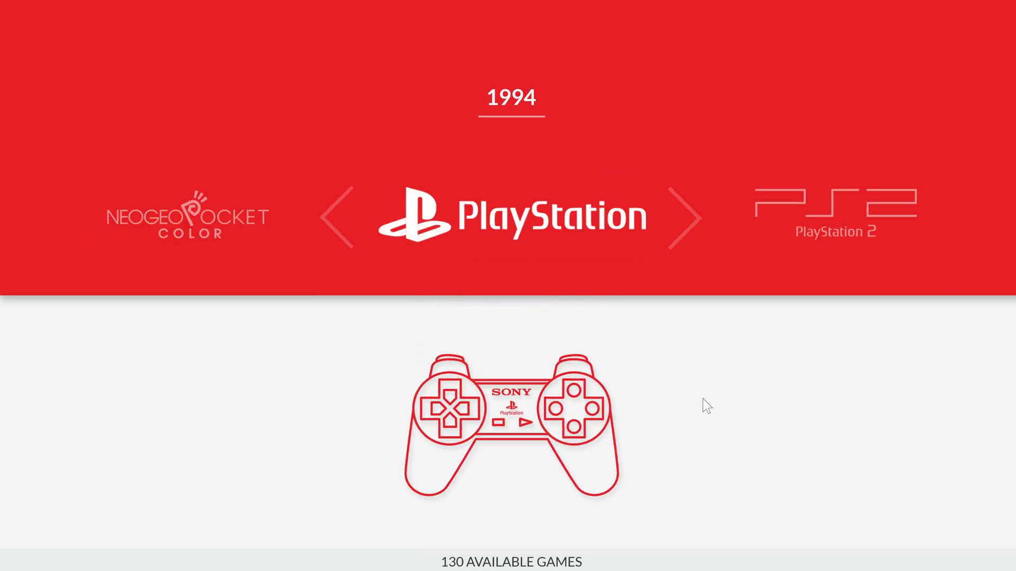
key("Right")
key("Left")
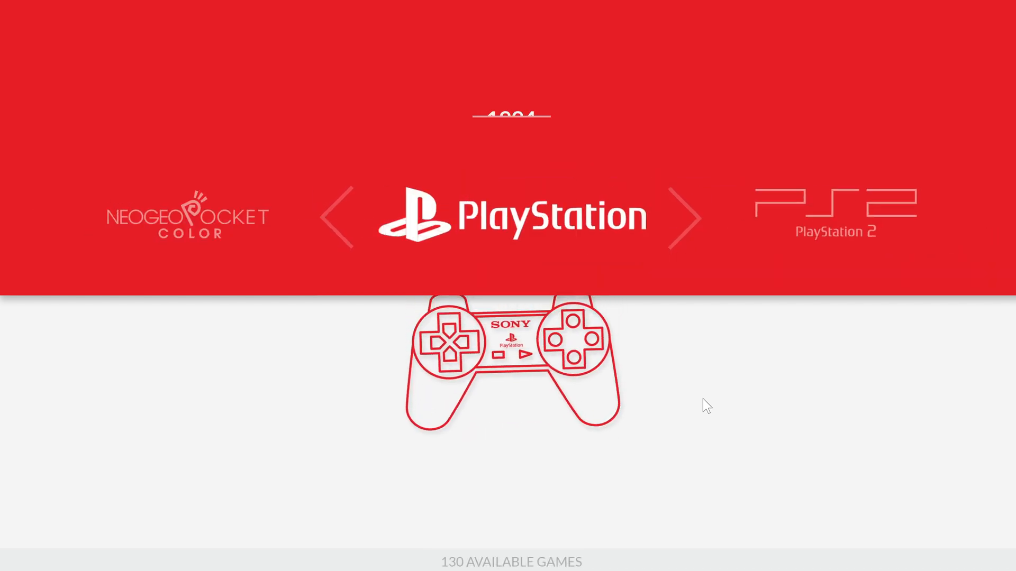
key("Right")
key("Left")
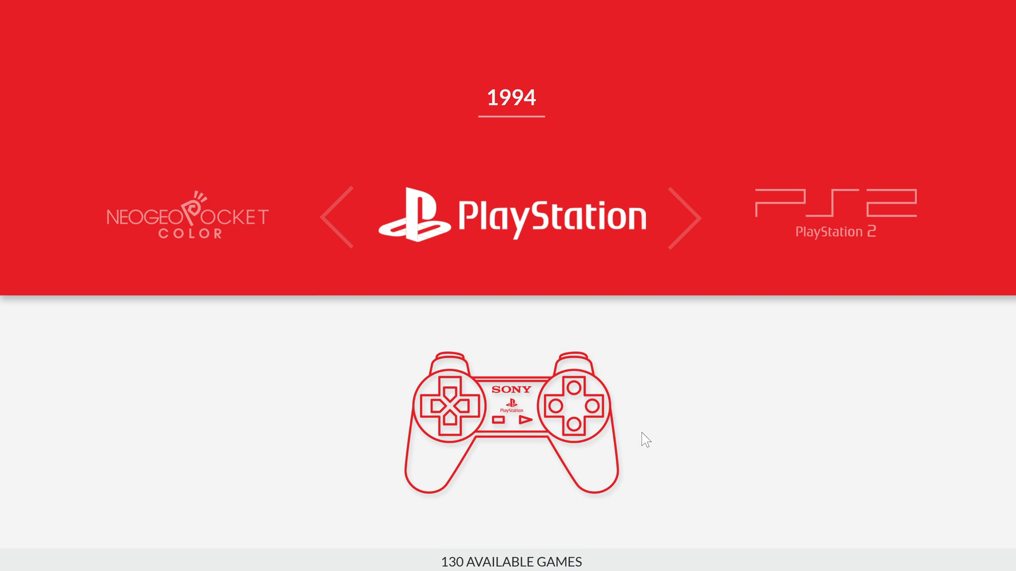
key("Right")
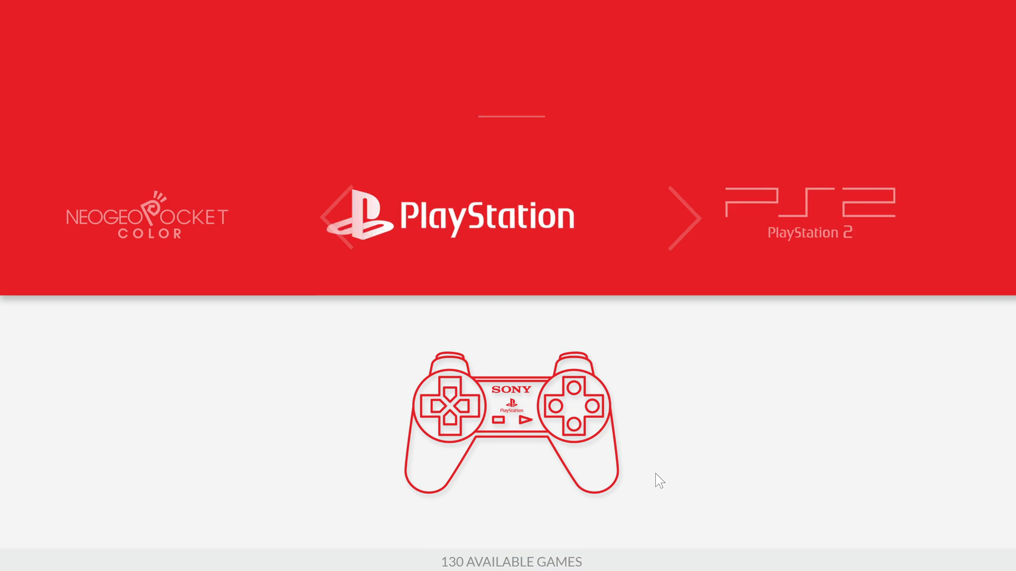
key("Left")
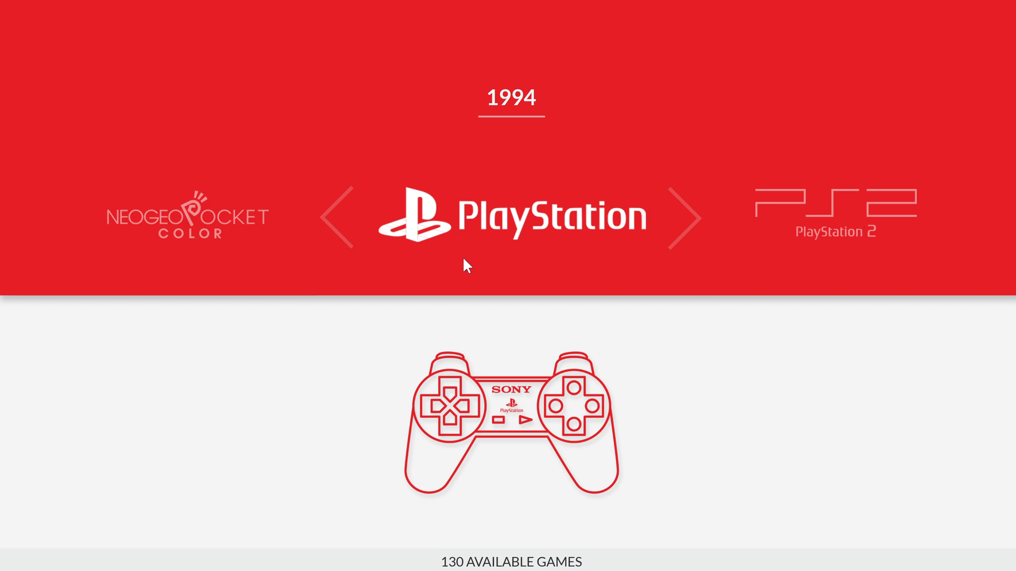
- Exit BigBox and return to the COMMUNITY Theme Creator
key("Escape")
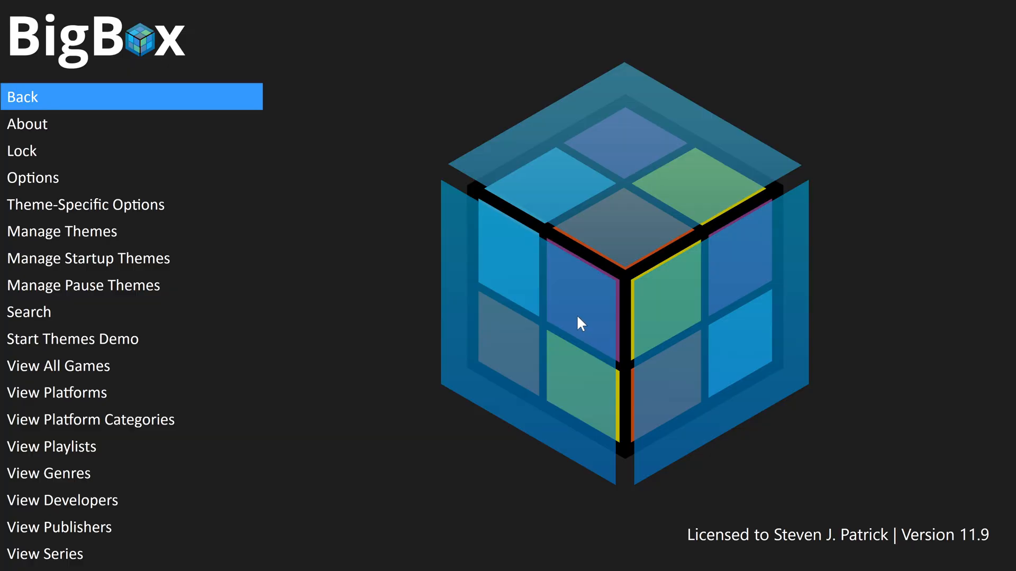
key("Up")
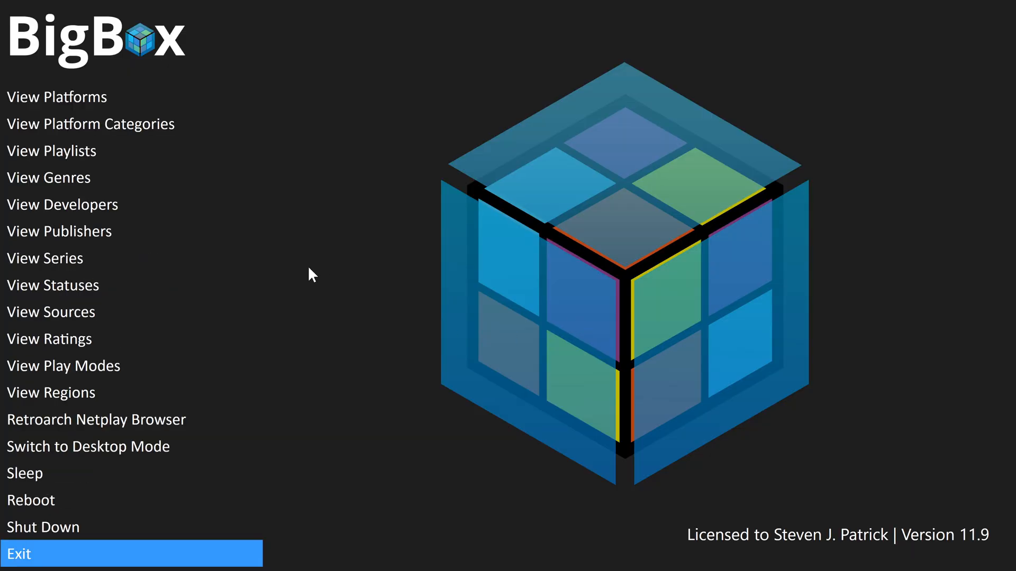
key("Return")
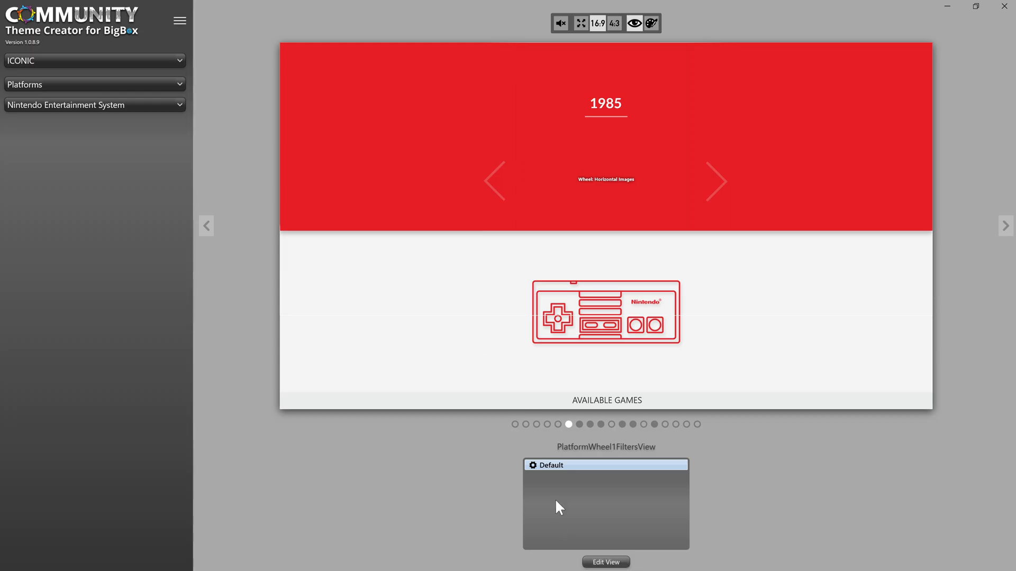
- Open the PlatformWheel1FiltersView for editing and select the Controller Image element
left_click(606, 562)
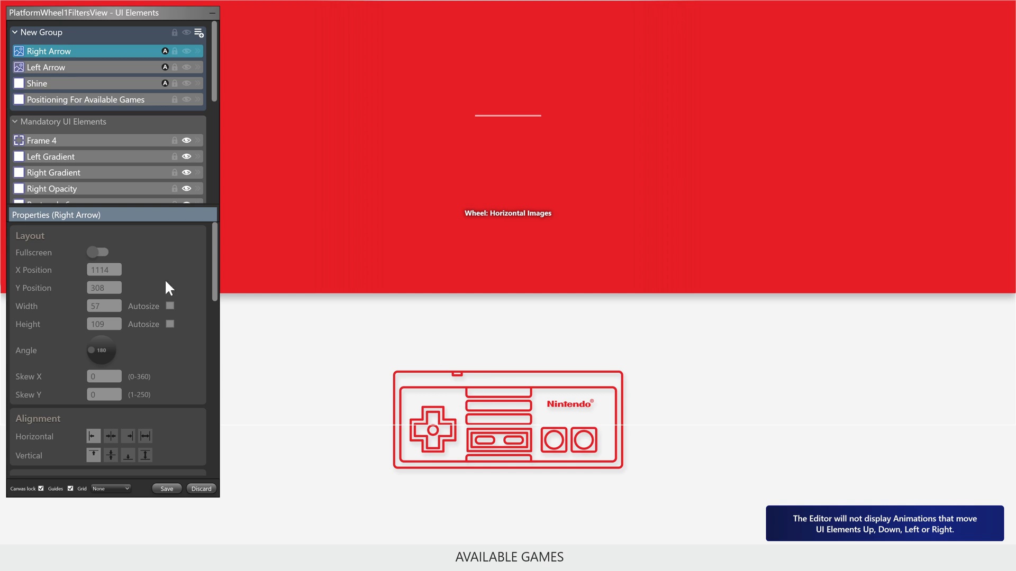
scroll(94, 109, "down", 1)
scroll(93, 109, "down", 1)
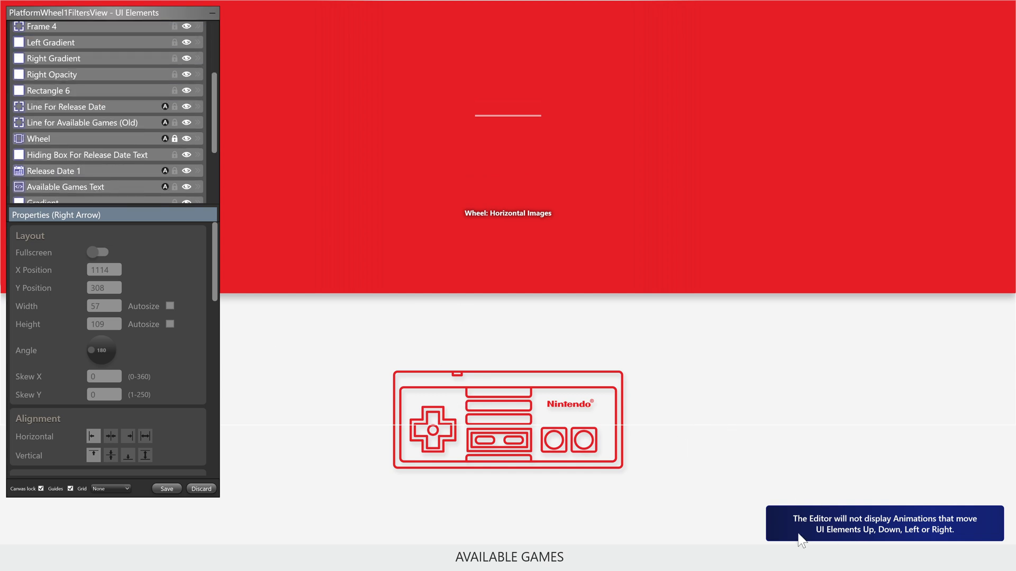
scroll(178, 135, "down", 2)
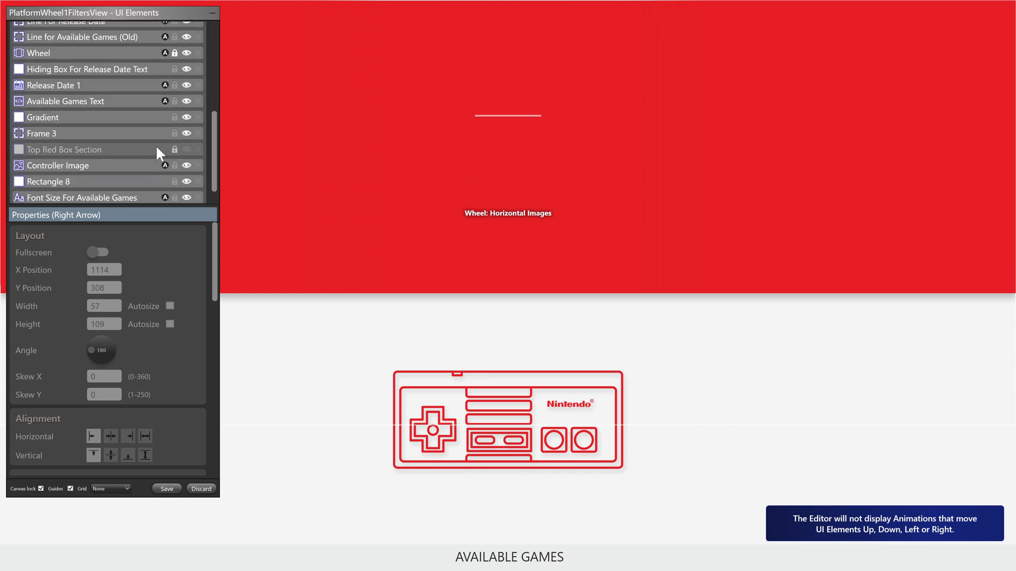
left_click(411, 385)
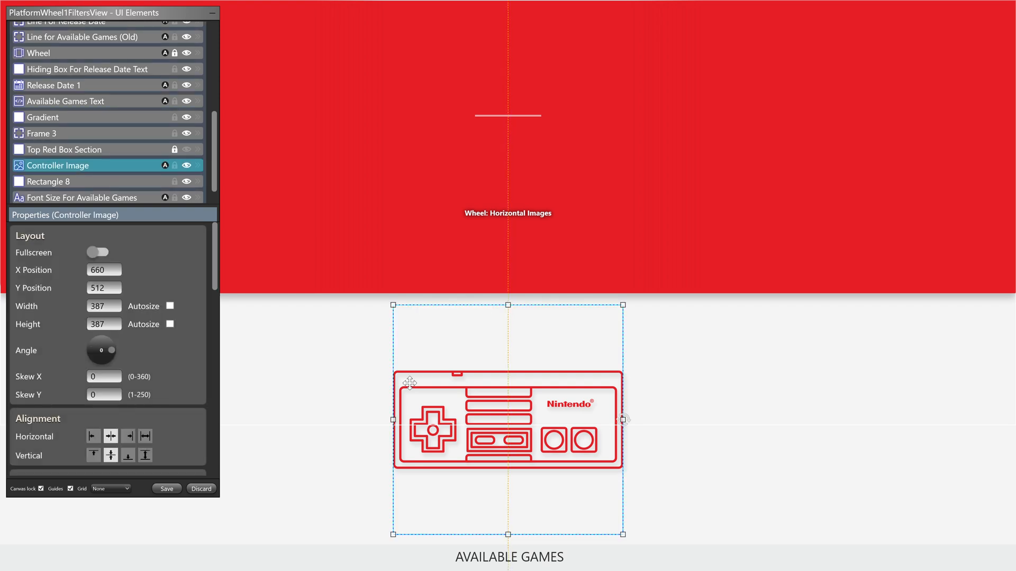
- Open the Controller Image's Once Selected animation for editing and place its dialog clear of the controller
scroll(151, 151, "down", 1)
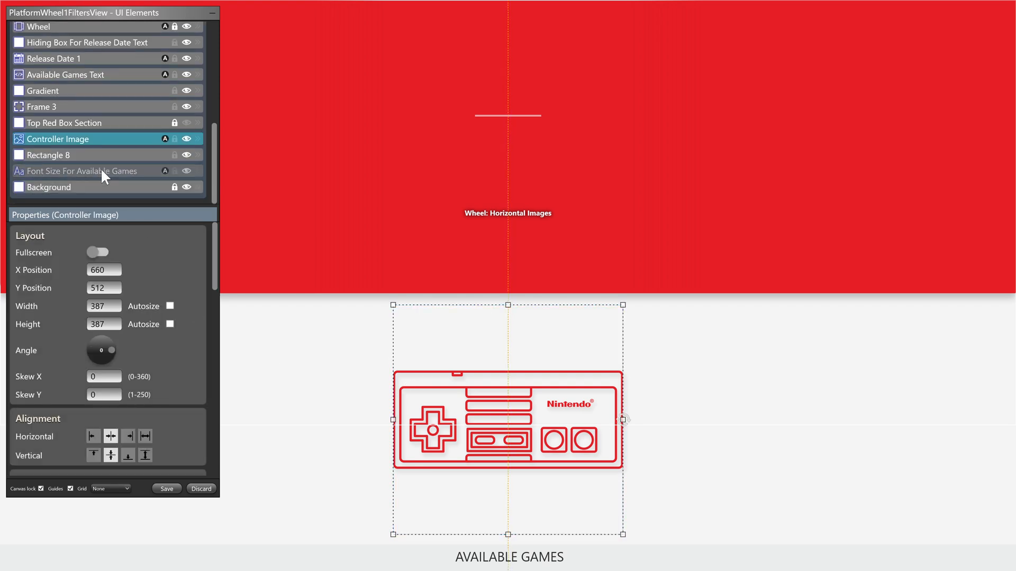
scroll(138, 300, "down", 5)
scroll(176, 375, "down", 10)
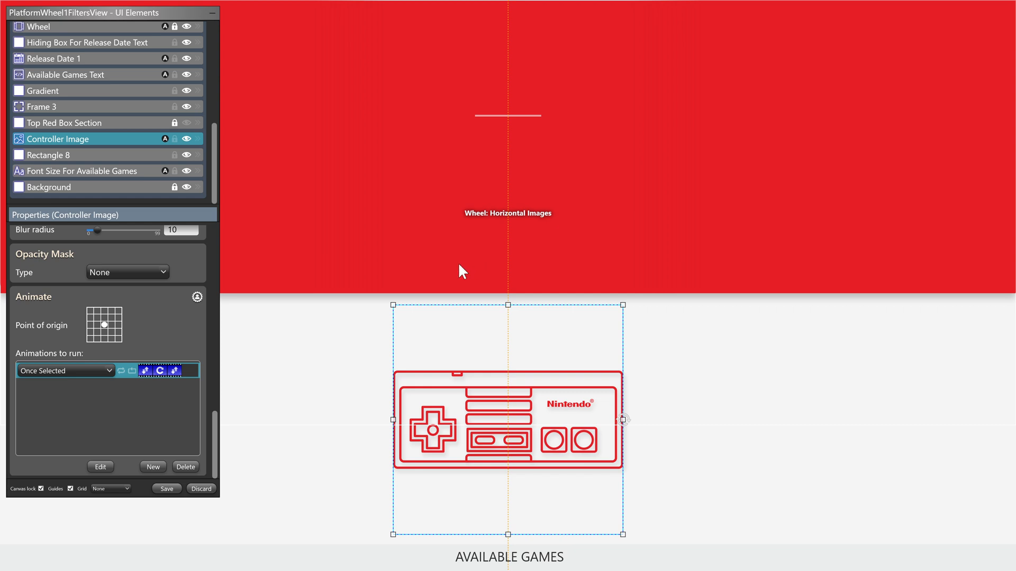
left_click(102, 466)
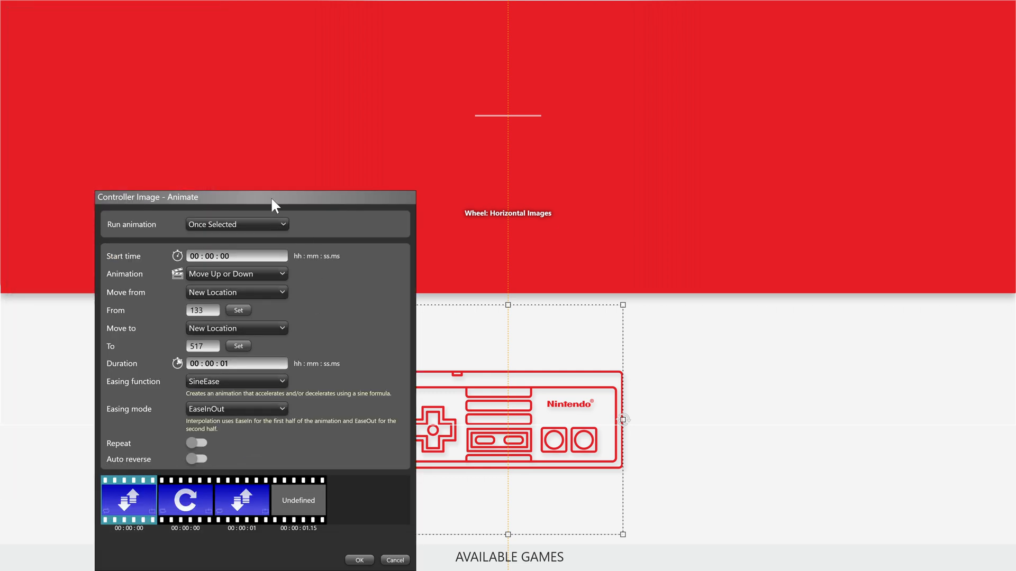
left_click_drag(272, 200, 199, 97)
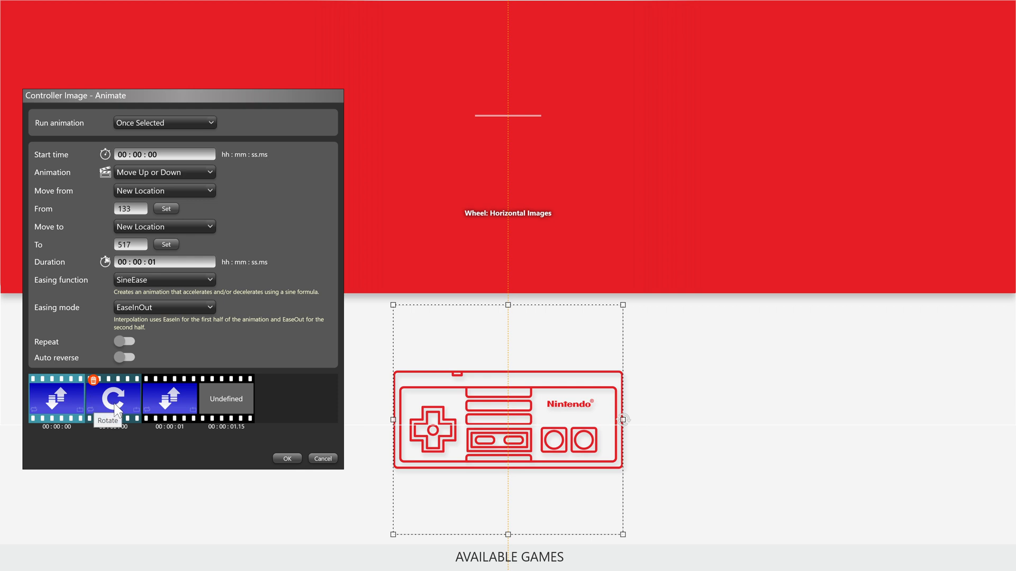
- Examine the angle, position, timing and easing settings of the Rotate clip and the two Move Up or Down clips
left_click(115, 407)
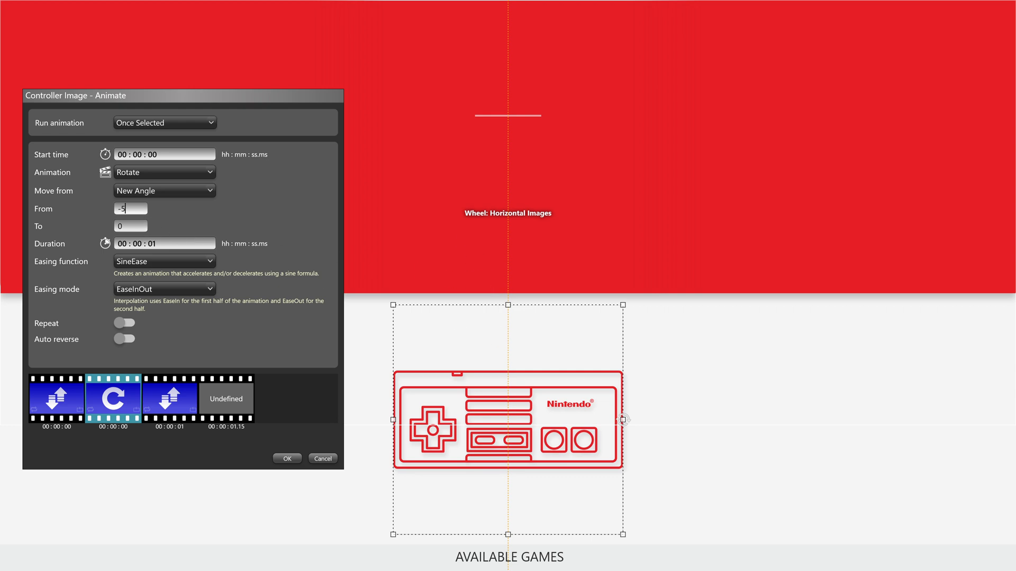
key("shift+Left")
left_click(166, 217)
left_click(188, 397)
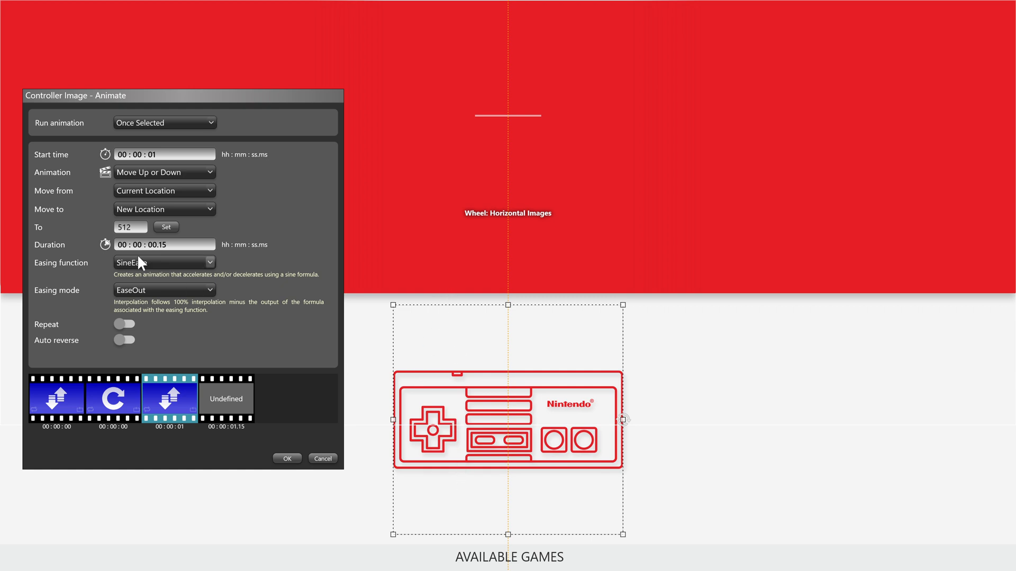
left_click(64, 409)
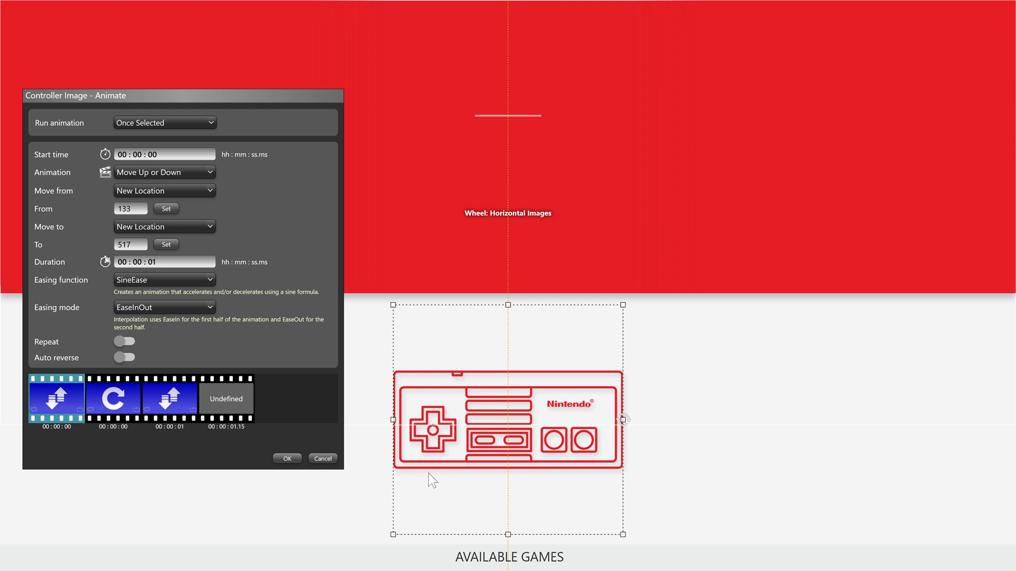
left_click(169, 398)
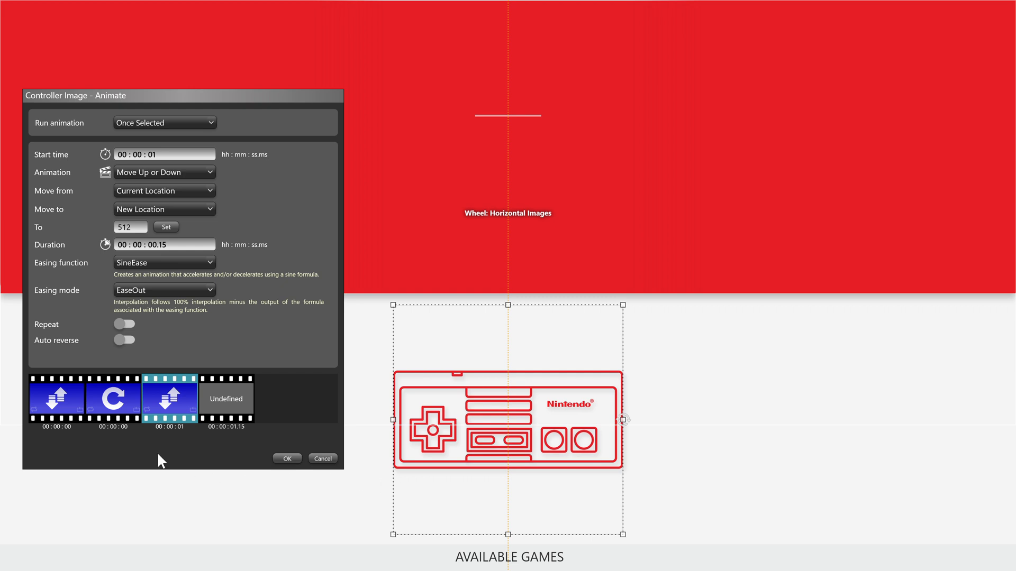
mouse_move(120, 396)
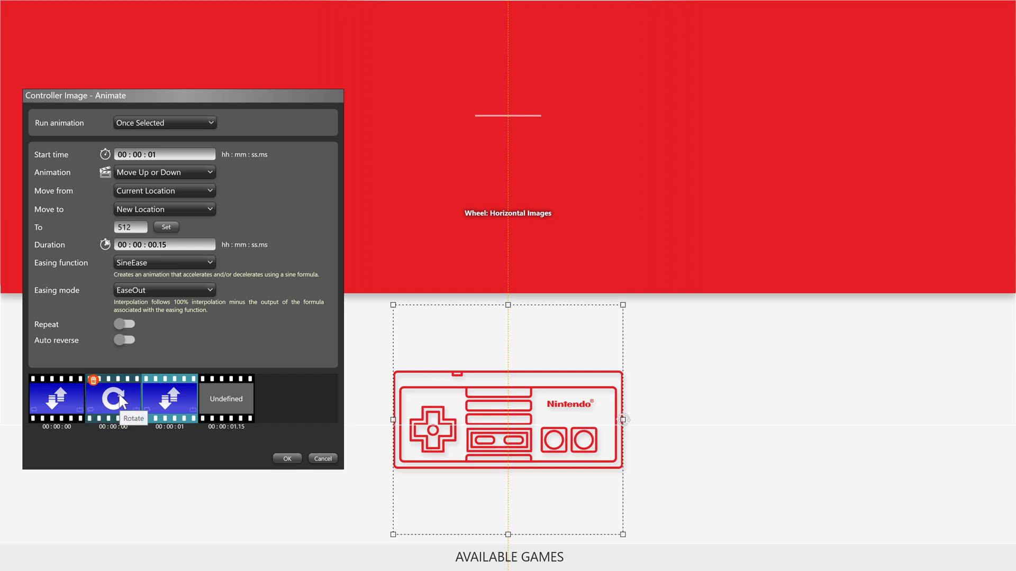
left_click(120, 400)
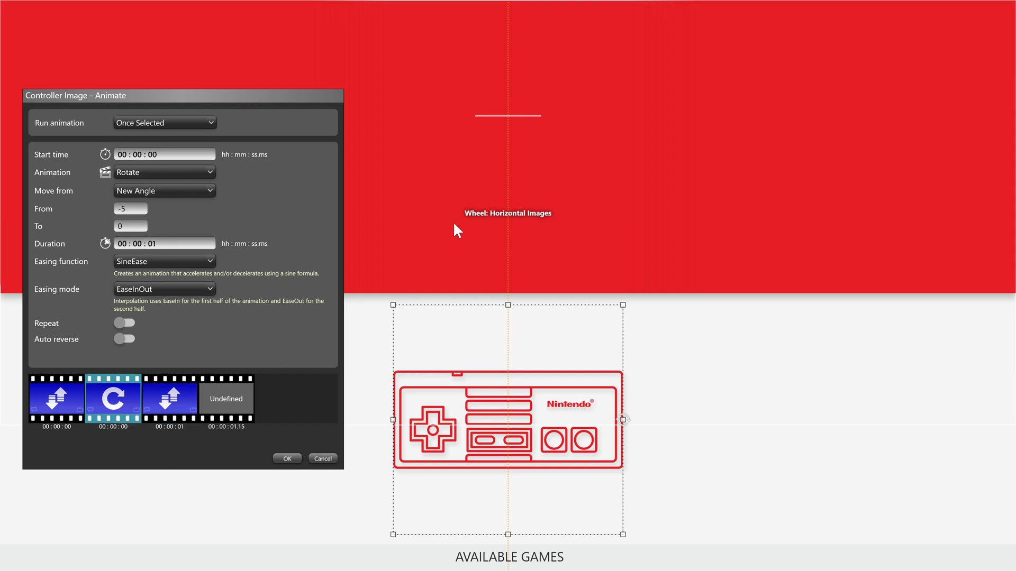
- Compare the first and third clips, both Move Up or Down, for start time, start and target location, duration and easing mode
left_click(71, 399)
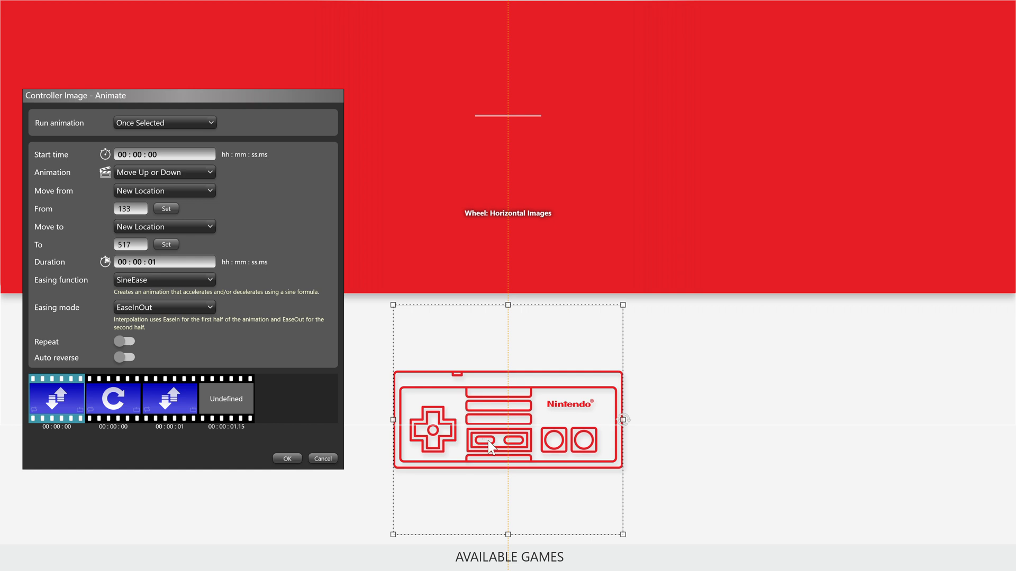
left_click(170, 398)
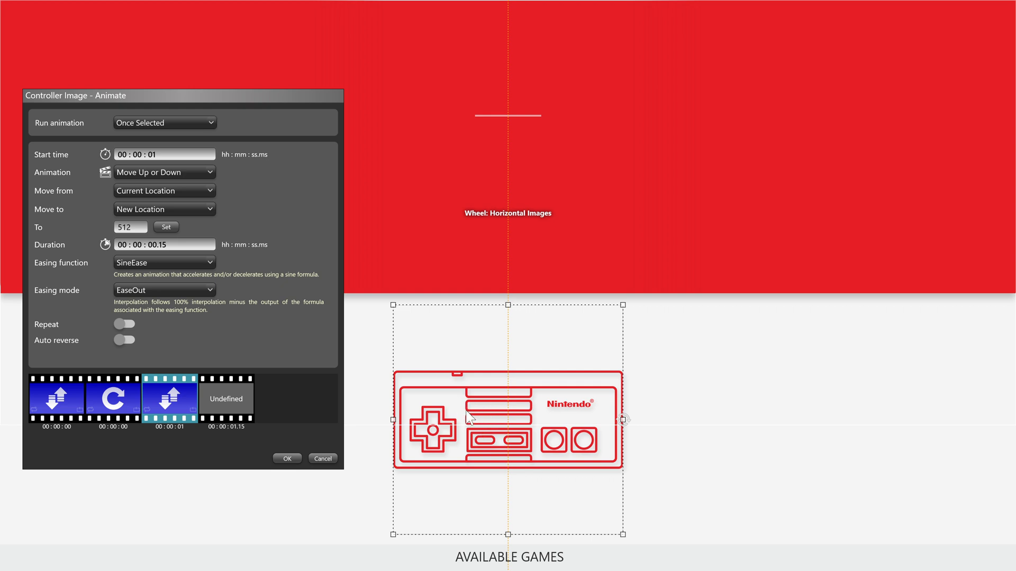
left_click(52, 408)
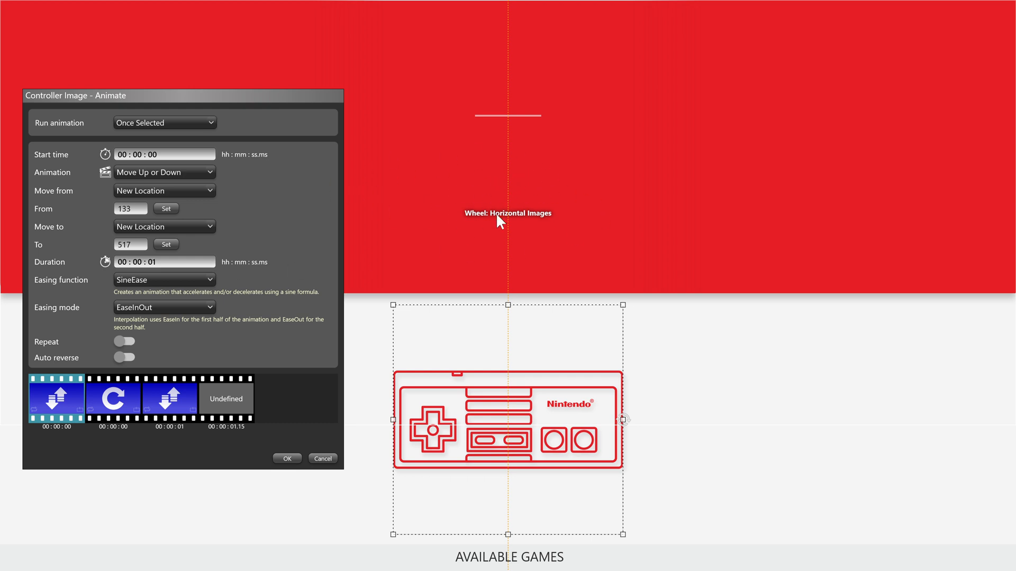
left_click(169, 398)
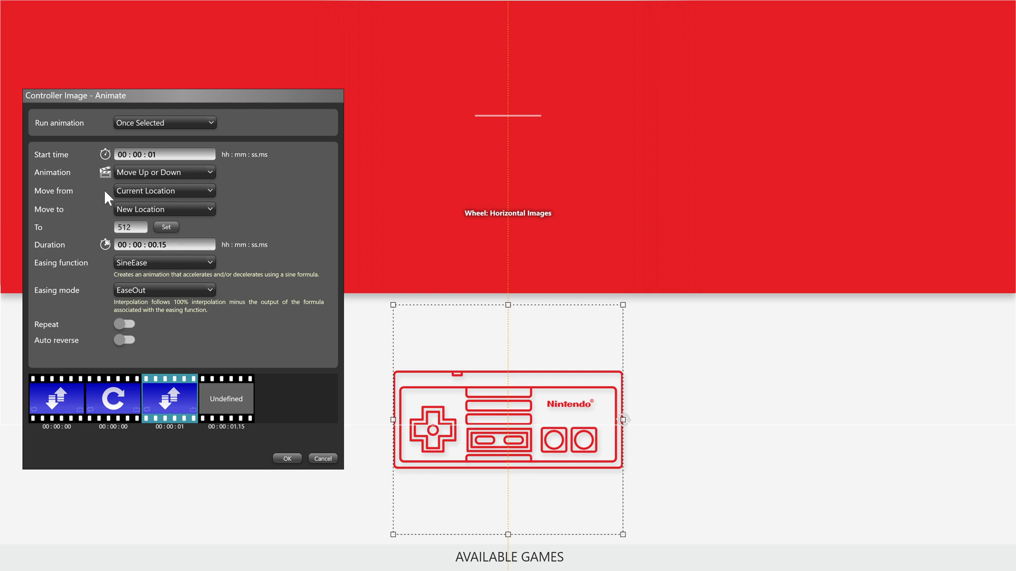
left_click(67, 404)
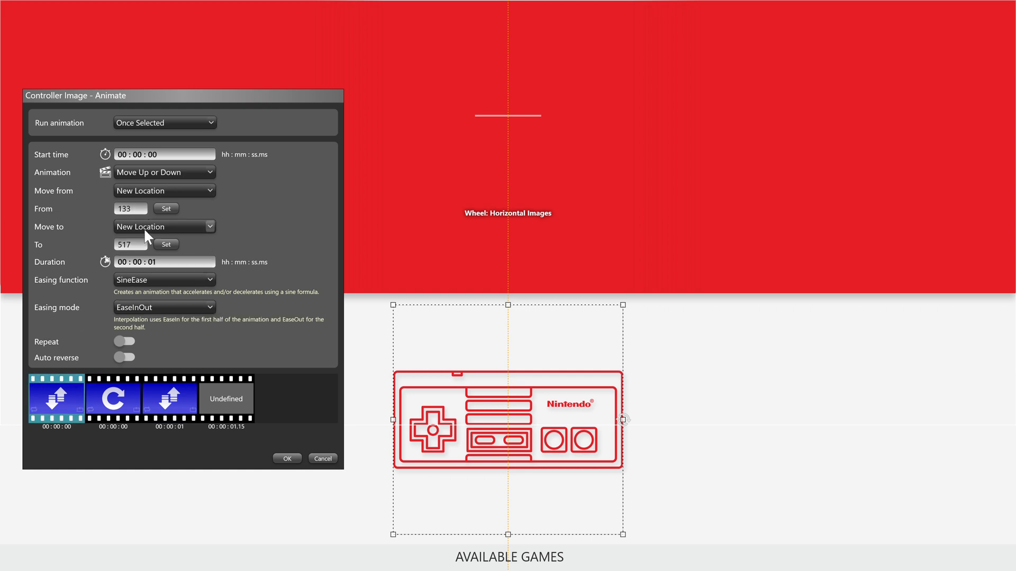
left_click(170, 400)
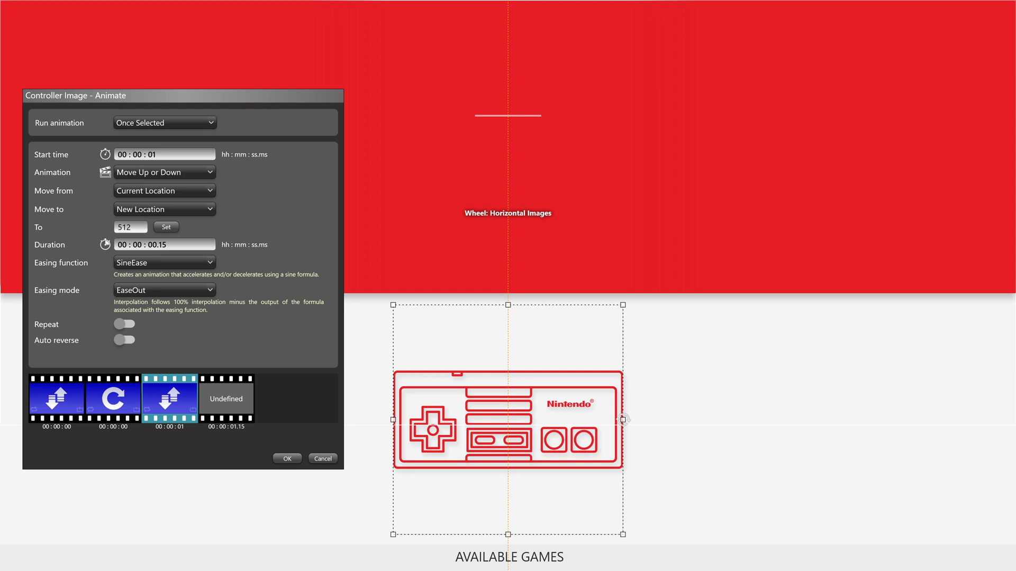
left_click(62, 401)
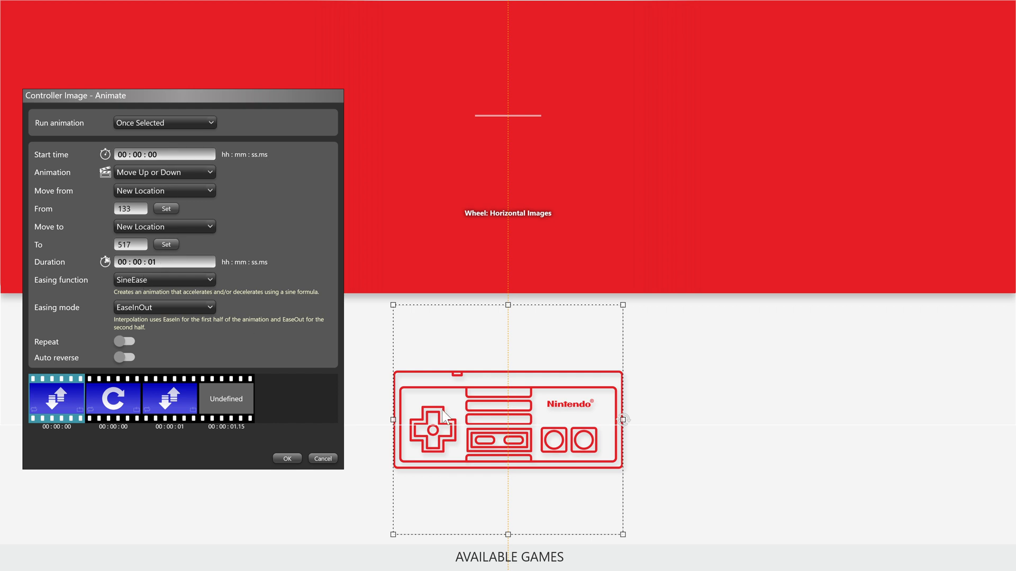
- Review how the third clip's target location, duration and easing follow on from the first Move Up or Down clip
left_click(176, 410)
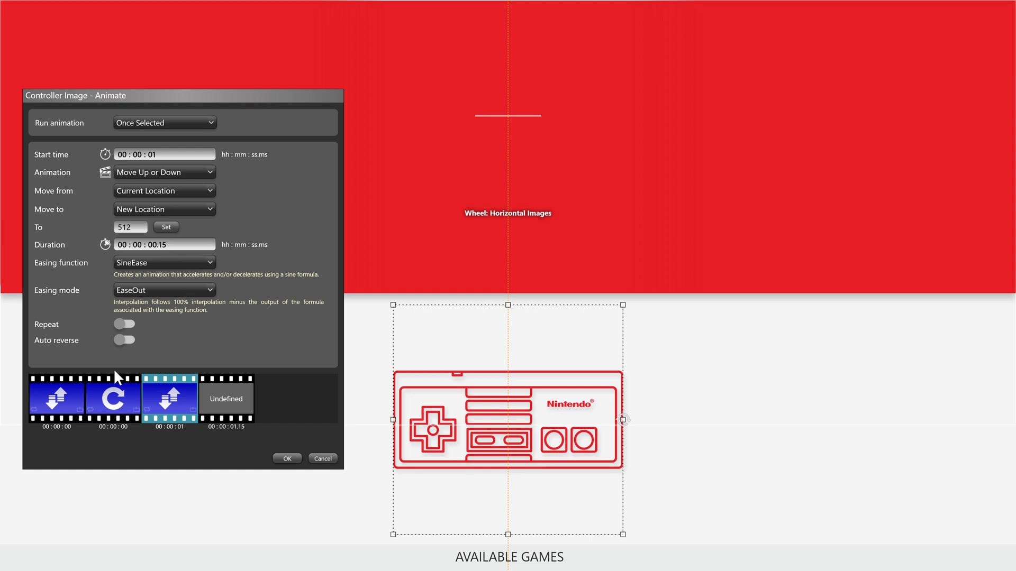
left_click(58, 408)
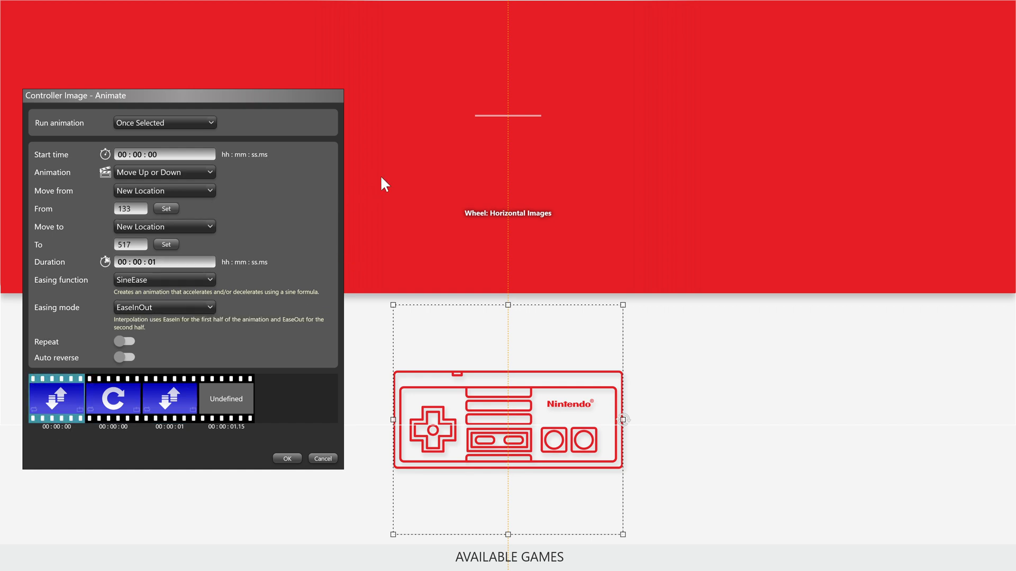
left_click(177, 401)
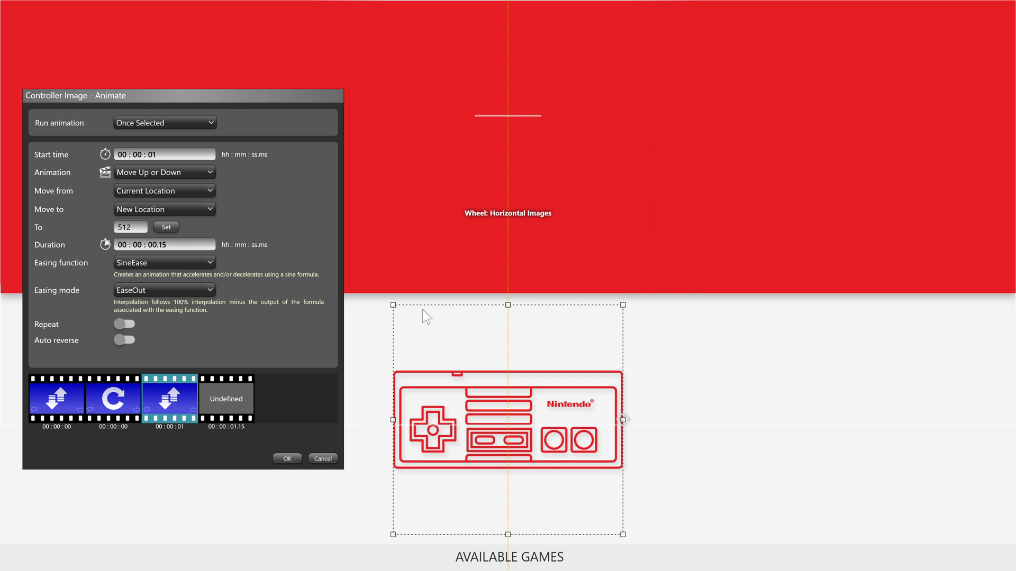
- Accept the Controller Image animation settings, save the PlatformWheel1FiltersView and replay its preview
left_click(287, 459)
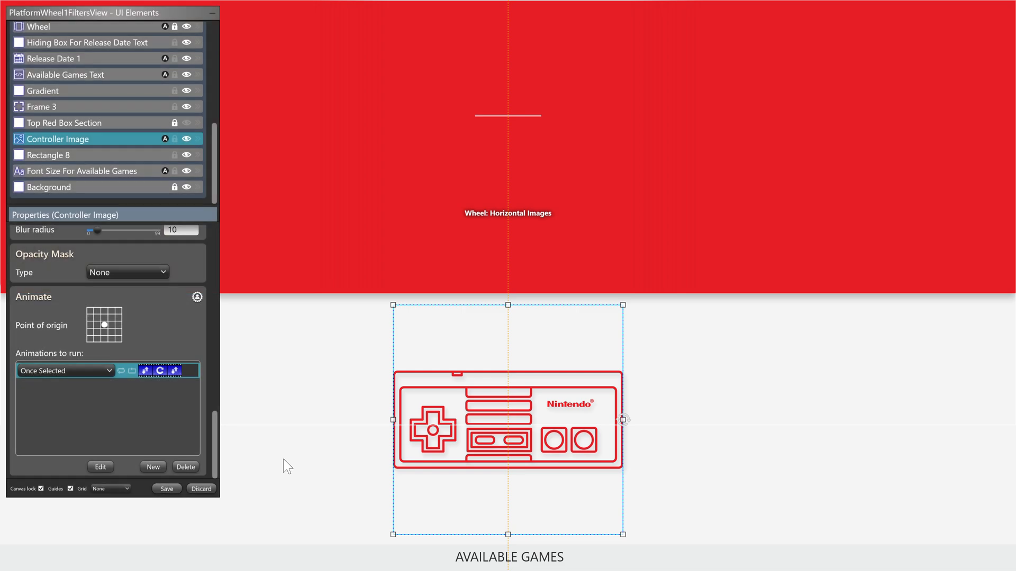
left_click(164, 490)
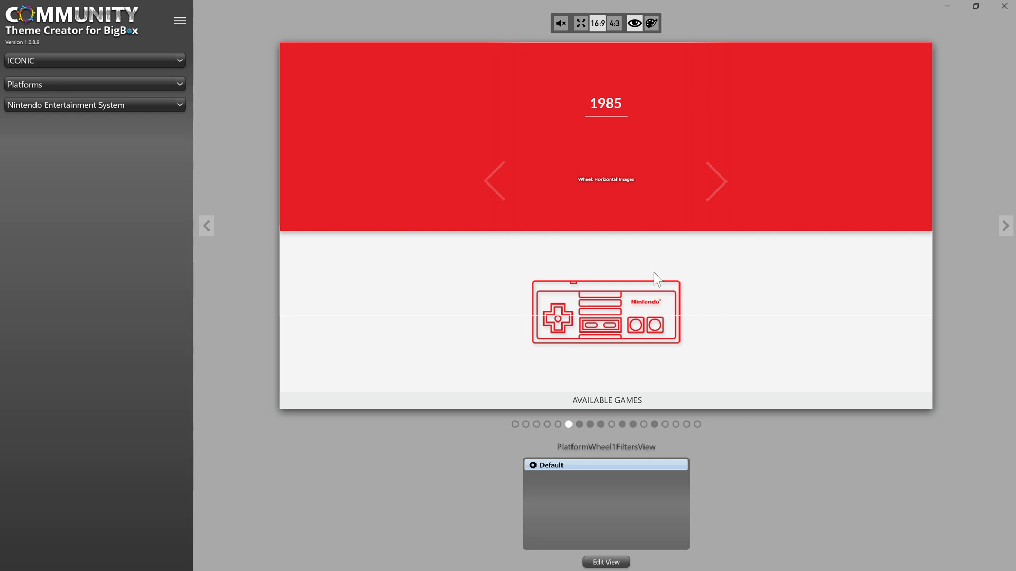
left_click(578, 424)
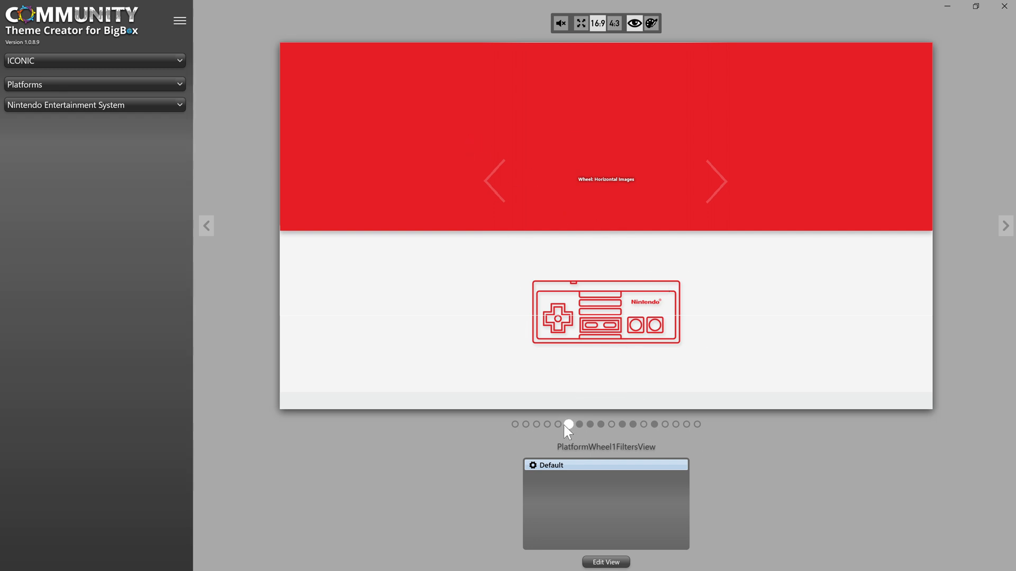
left_click(567, 425)
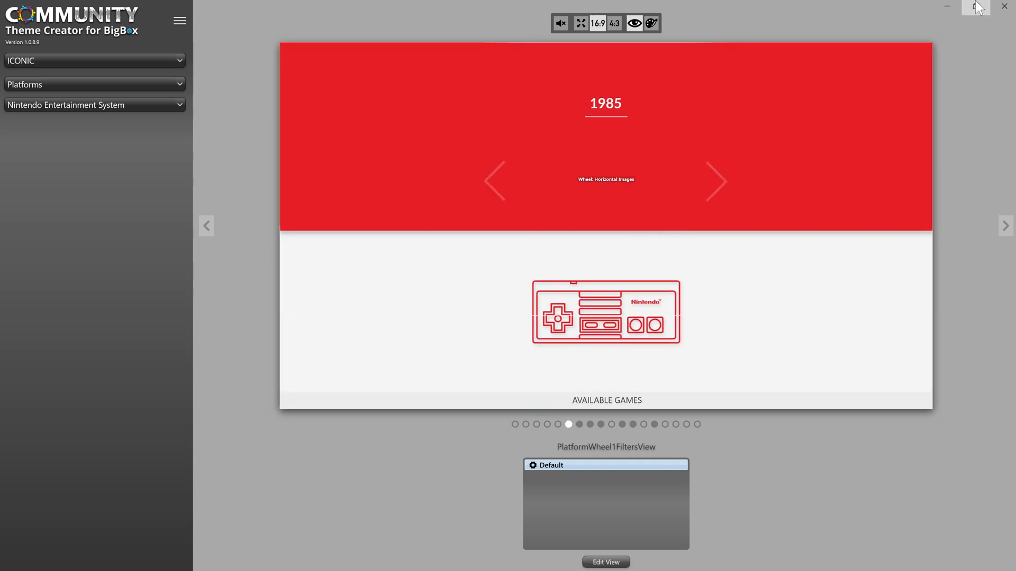
- Close the Community Theme Creator and launch BigBox
left_click(1001, 7)
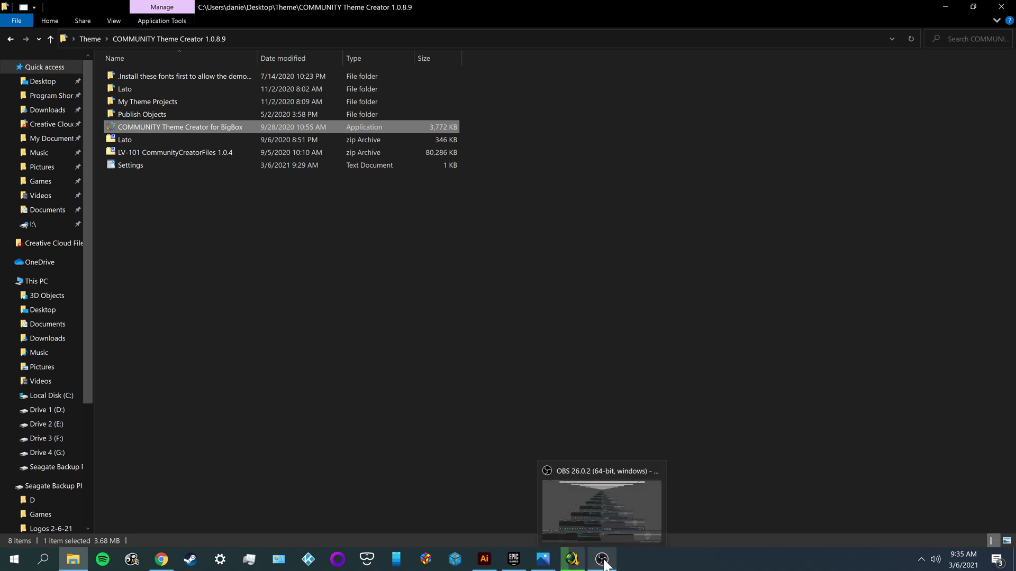
left_click(458, 562)
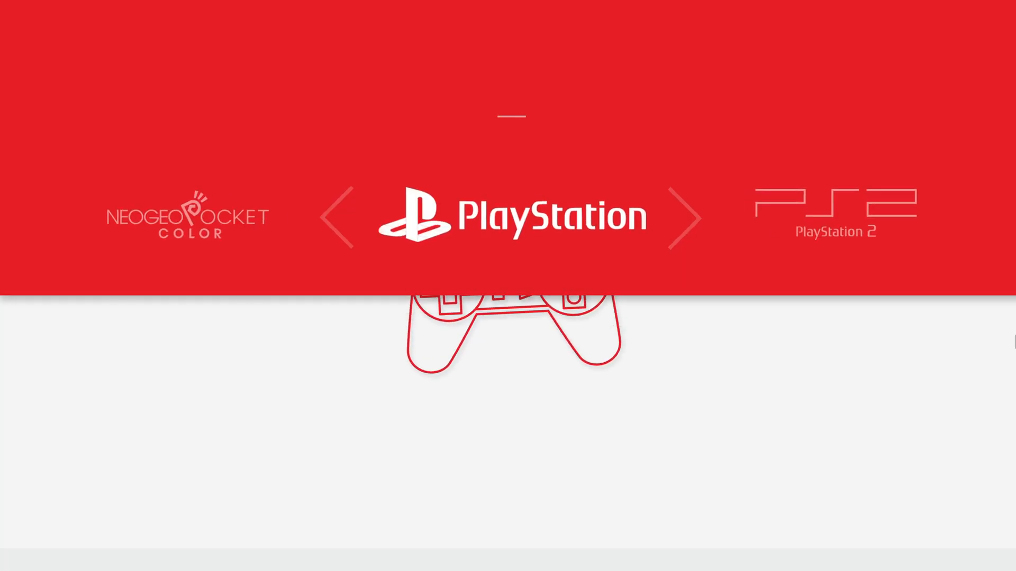
- Switch back and forth between the PlayStation and PlayStation 2 platforms to examine the controller image's drop, rotate and bounce animation
key("Right")
key("Left")
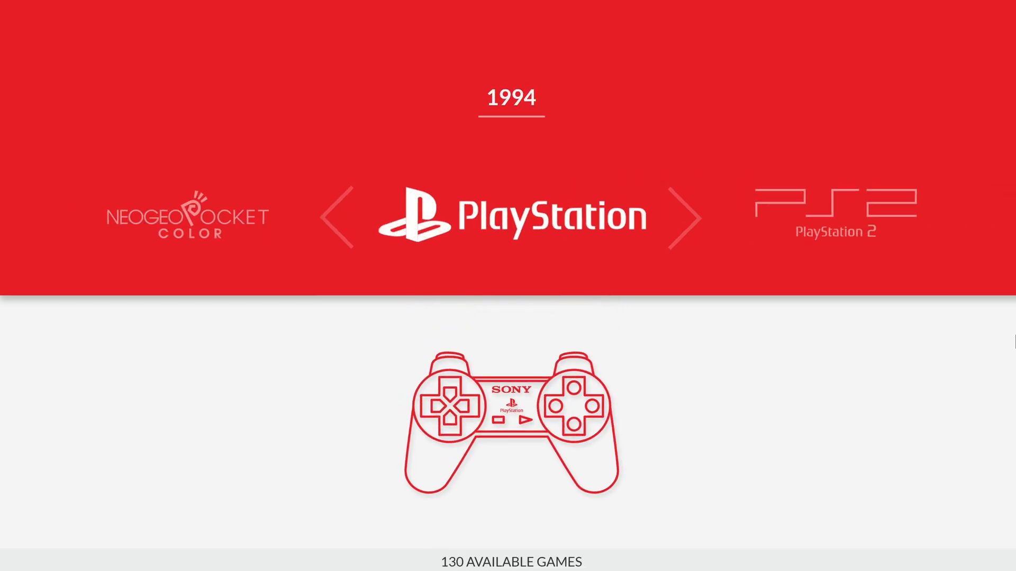
key("Right")
key("Left")
key("Right")
key("Left")
- Leave the platform wheel and exit BigBox
key("Escape")
key("Up")
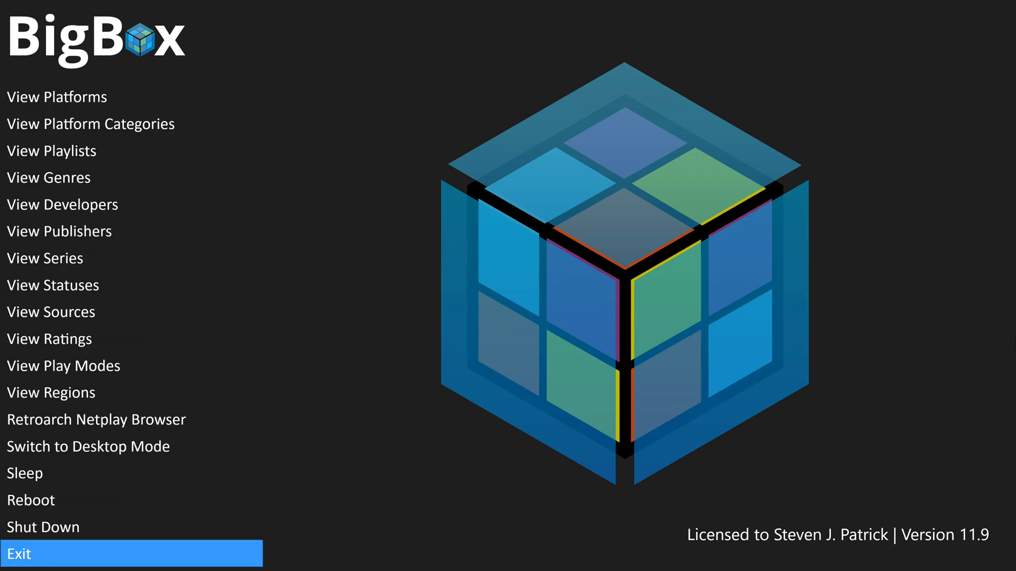
key("Return")
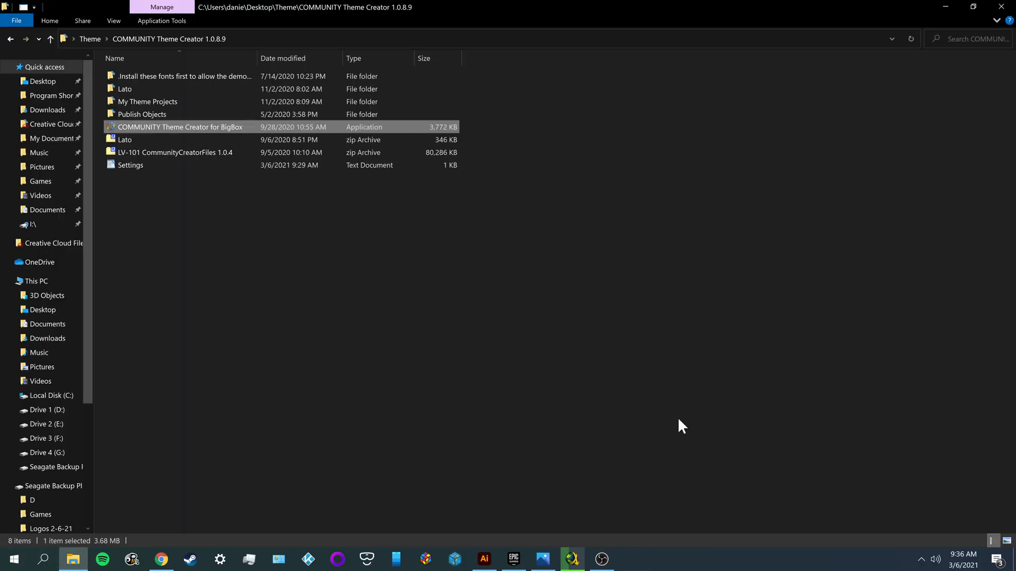